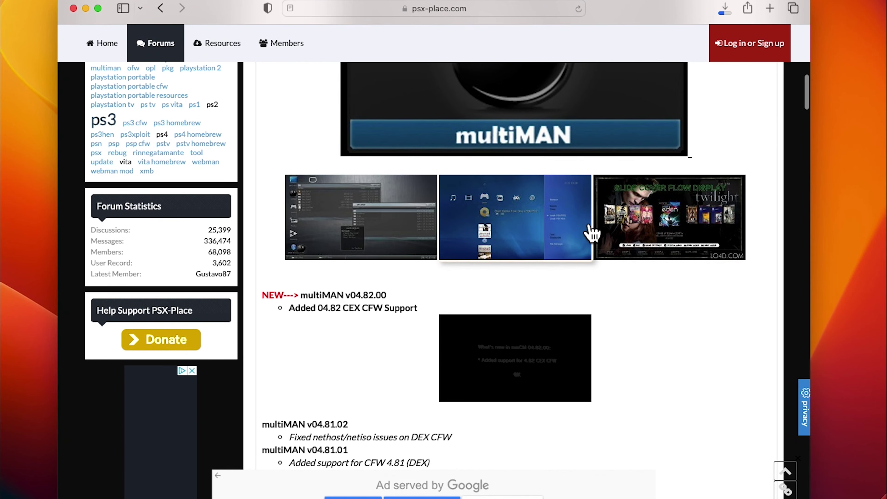
# Download the ROMS/PKG Launcher and RetroArch CEX packages linked in the webMAN MOD description, returning to its page
pyautogui.scroll(-18, 593, 233)
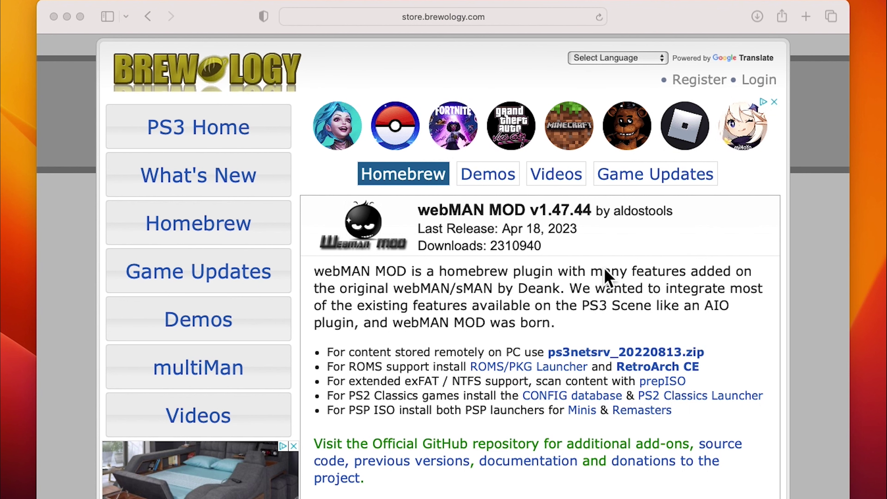
pyautogui.scroll(-5, 606, 276)
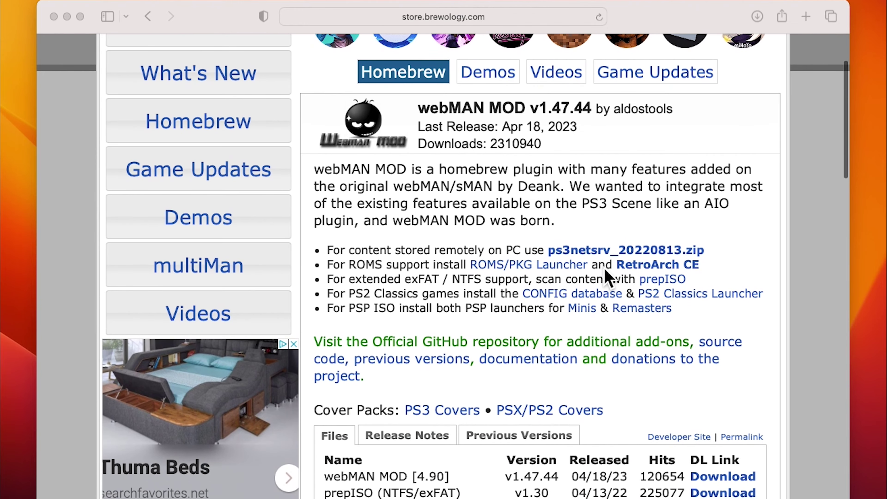
pyautogui.scroll(-2, 606, 276)
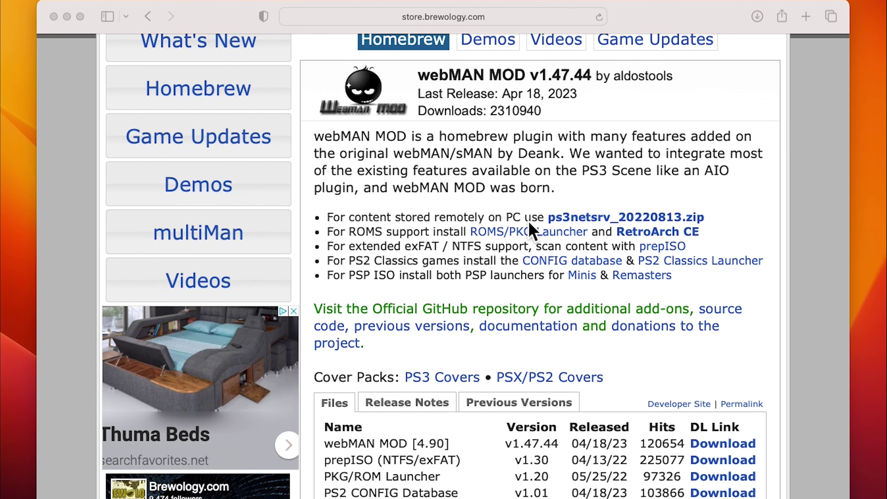
pyautogui.click(505, 247)
pyautogui.click(489, 238)
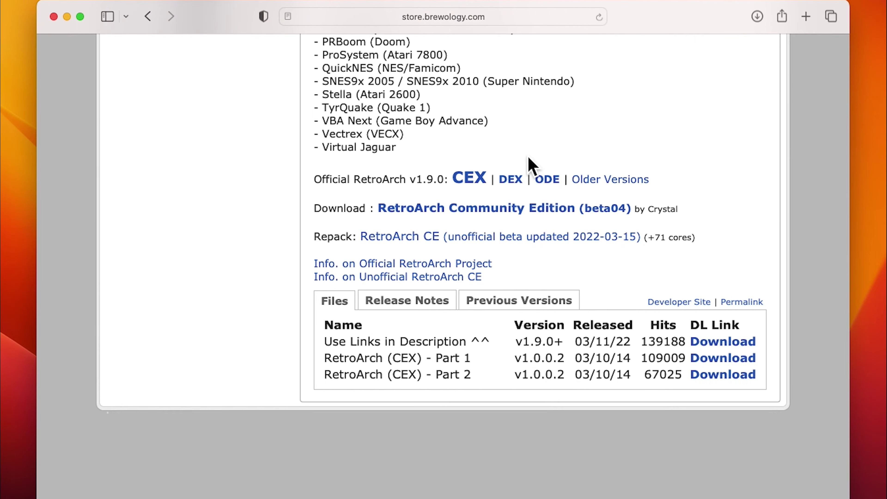
pyautogui.press('super+bracketleft')
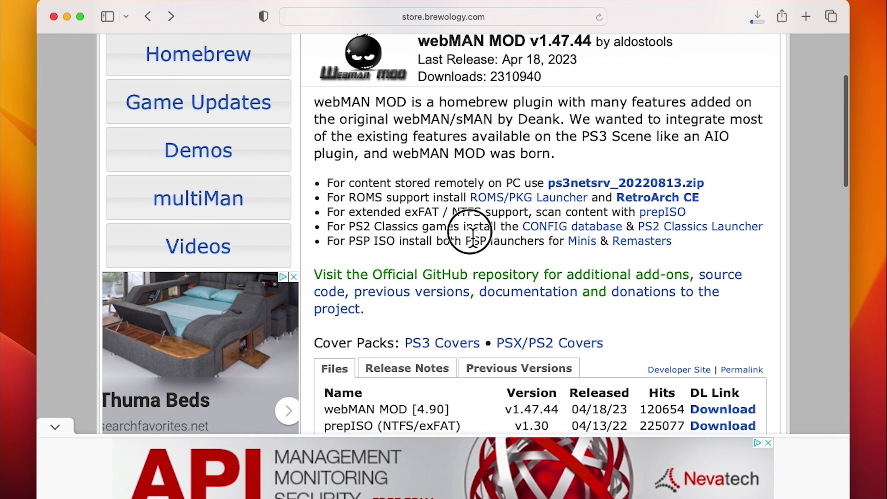
# Download the PSP Minis and PSP Remasters launcher packages linked in the webMAN MOD description
pyautogui.scroll(-2, 367, 212)
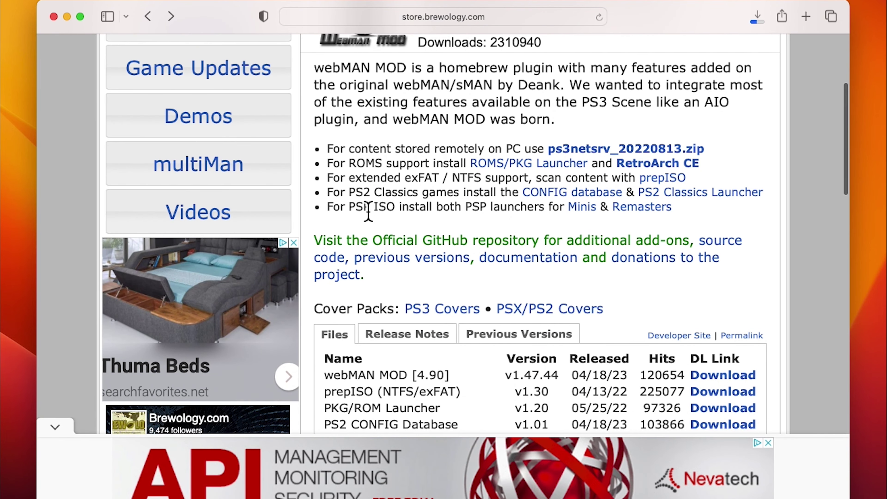
pyautogui.rightClick(578, 209)
pyautogui.click(599, 218)
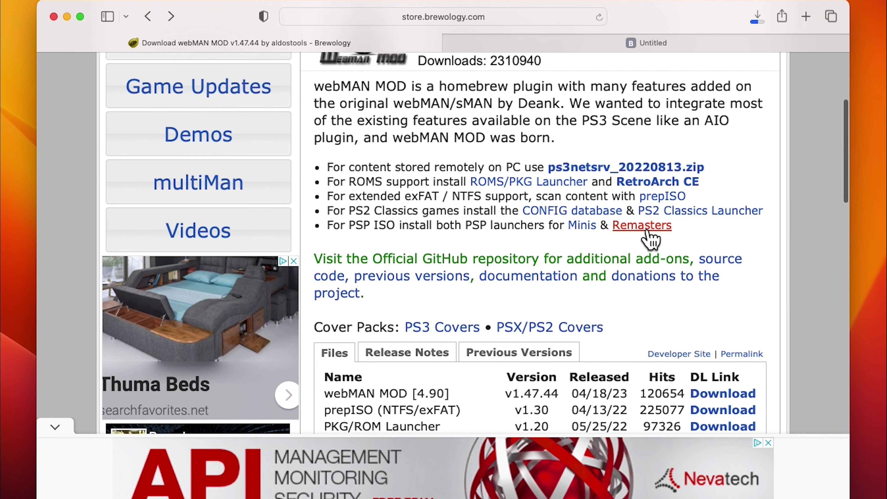
pyautogui.rightClick(642, 225)
pyautogui.click(661, 232)
# Download the webMAN MOD [4.90] v1.47.44 package from the files table and review the finished downloads
pyautogui.scroll(-5, 433, 224)
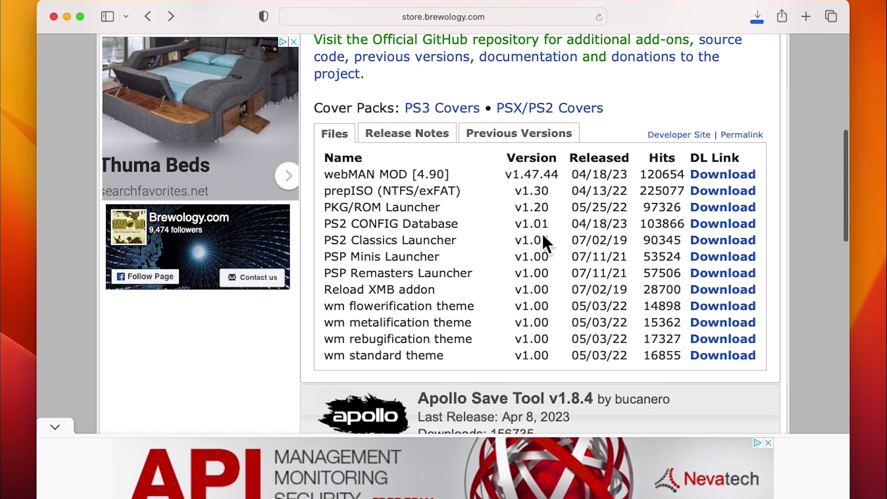
pyautogui.moveTo(336, 182); pyautogui.dragTo(419, 180)
pyautogui.click(463, 177)
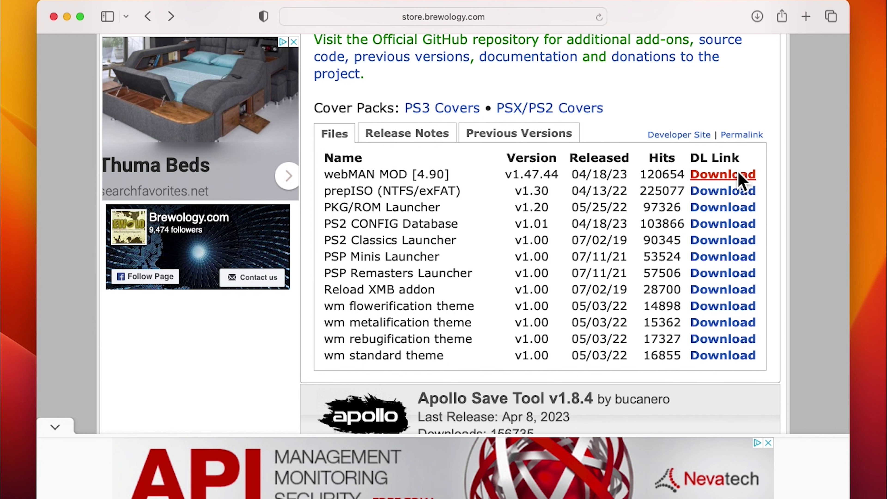
pyautogui.click(758, 17)
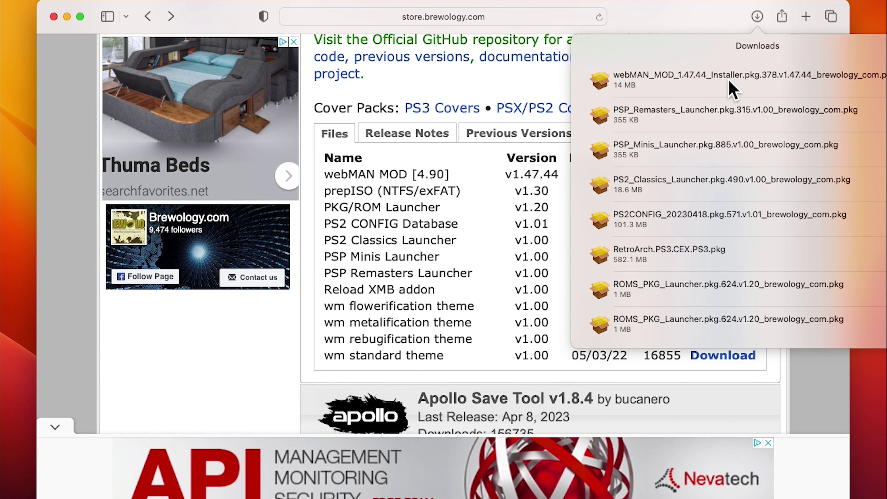
pyautogui.click(547, 88)
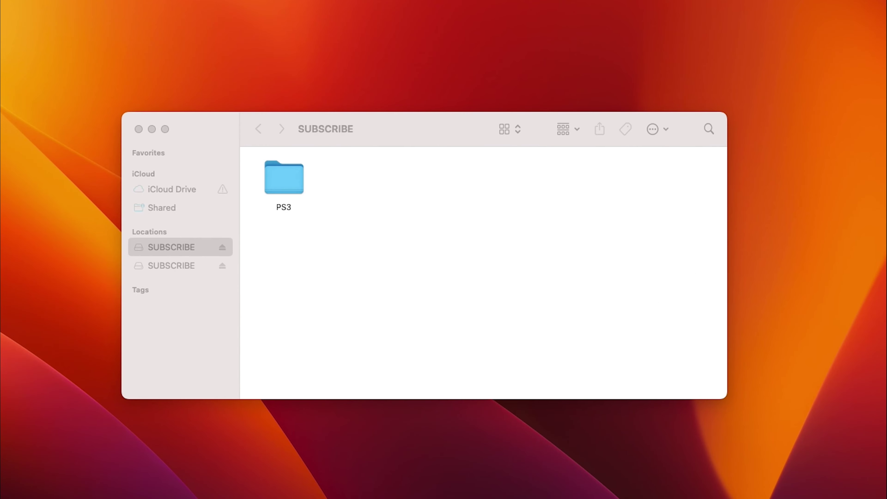
# Copy the downloaded PKG files to the root of the SUBSCRIBE USB drive and eject the drive
pyautogui.moveTo(337, 498); pyautogui.dragTo(327, 263)
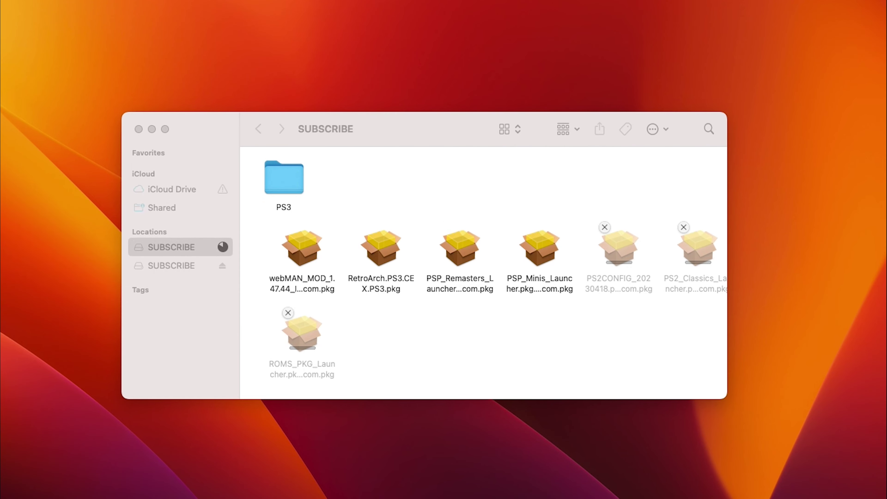
pyautogui.click(225, 249)
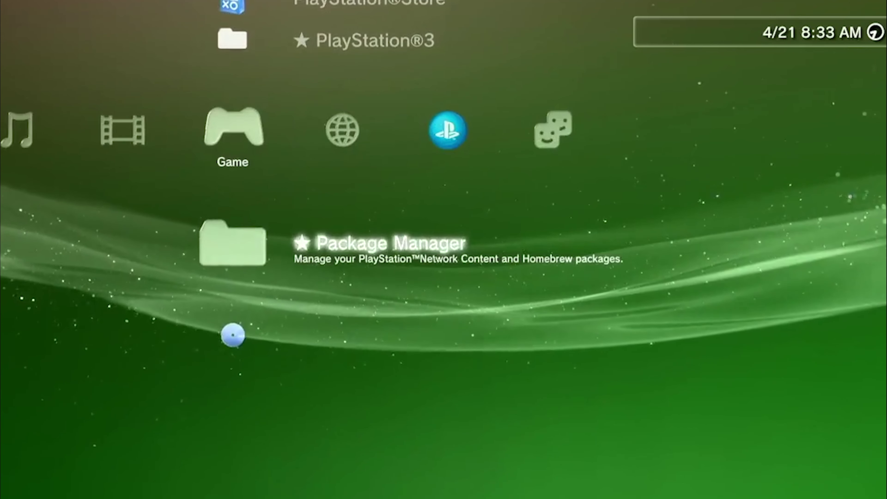
# On the PS3, use Package Manager to open the Standard list of package files in the storage device's root
pyautogui.press('Return')
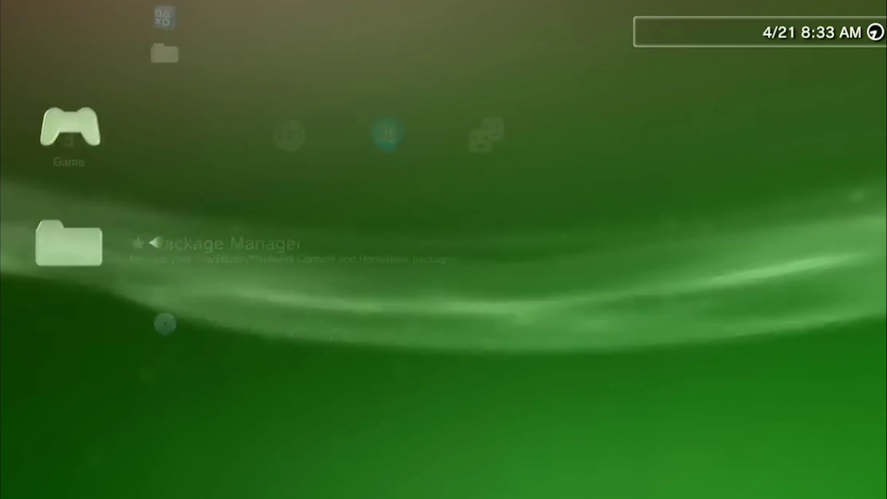
pyautogui.press('Down')
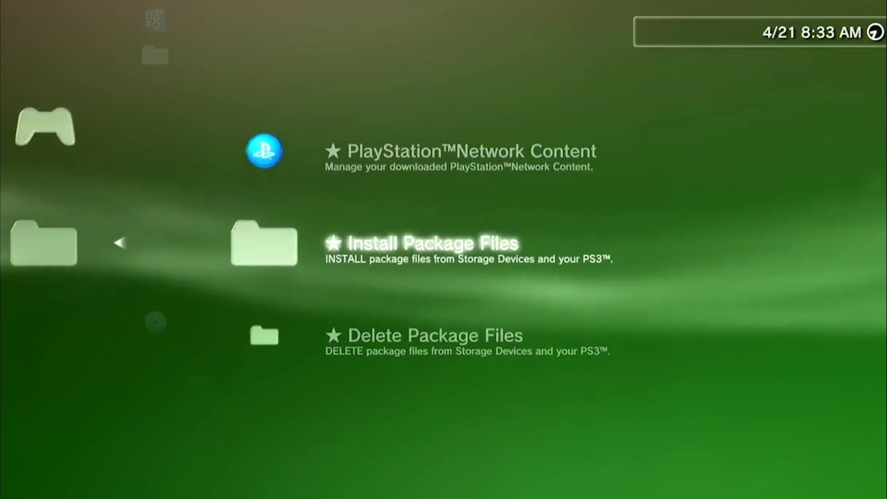
pyautogui.press('Return')
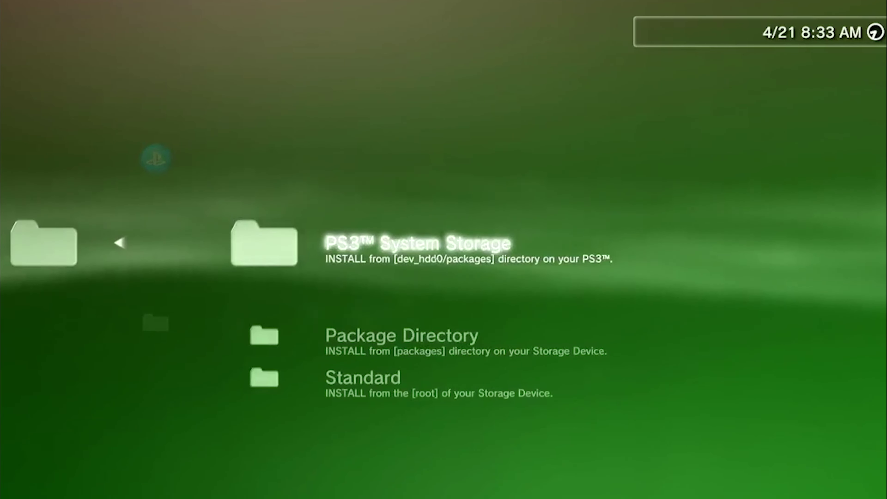
pyautogui.press('Down')
pyautogui.press('Down')
pyautogui.press('Return')
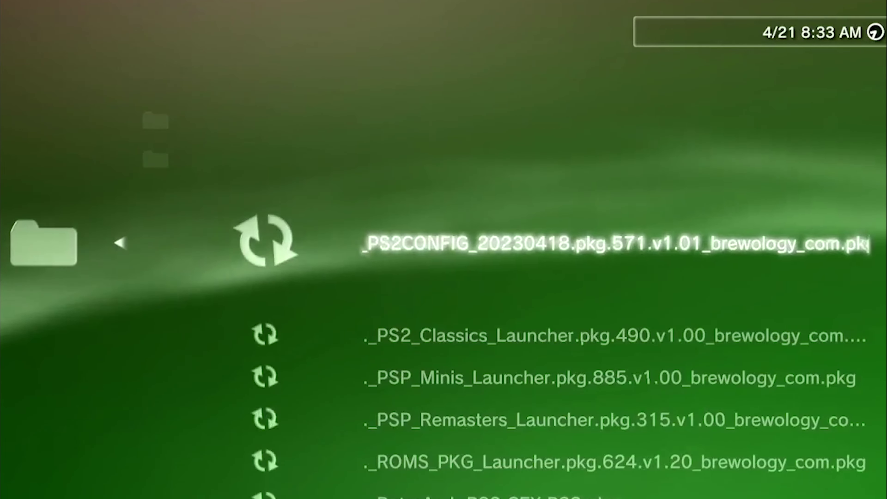
# Install the webMAN_MOD_1.47.44_Installer package and accept the software download prompt
pyautogui.press('Down')
pyautogui.press('Down')
pyautogui.press('Down')
pyautogui.press('Down')
pyautogui.press('Down')
pyautogui.press('Down')
pyautogui.press('Down')
pyautogui.press('Down')
pyautogui.press('Down')
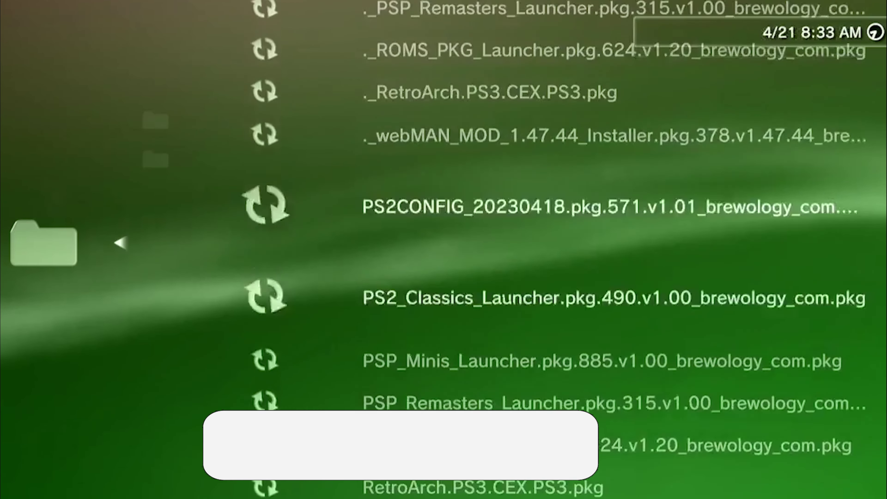
pyautogui.press('Down')
pyautogui.press('Down')
pyautogui.press('Down')
pyautogui.press('Down')
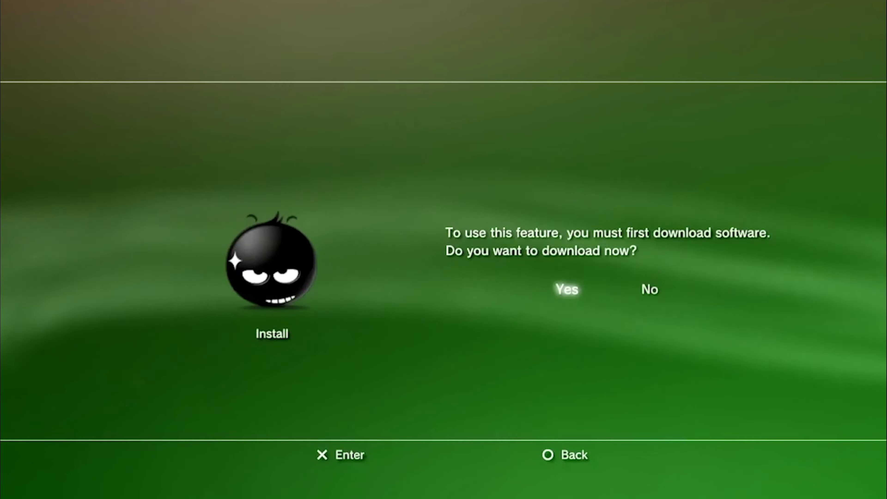
pyautogui.press('Return')
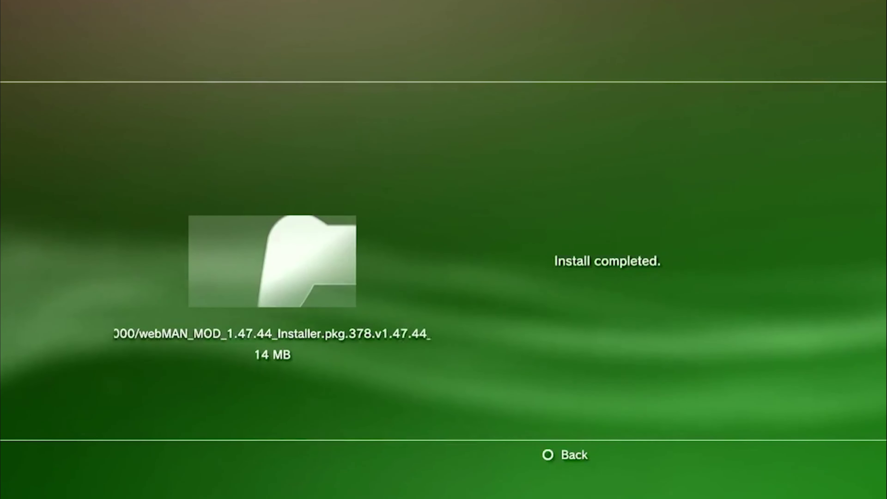
pyautogui.press('Escape')
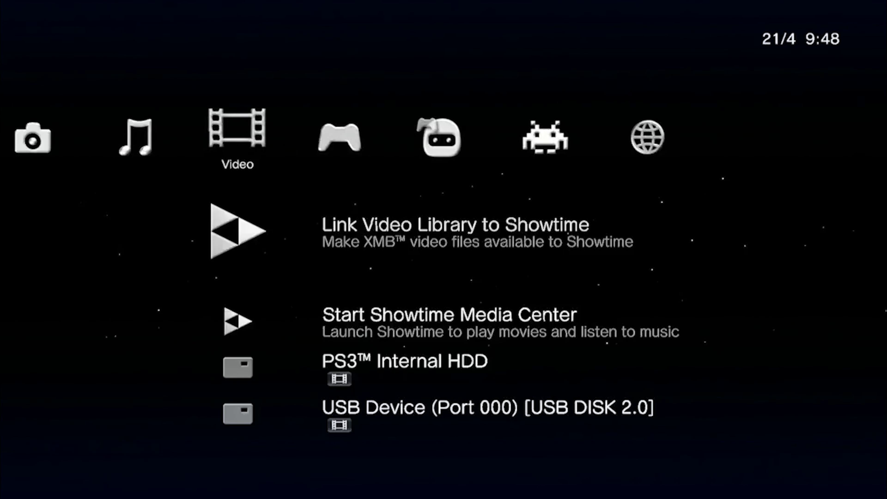
# In multiMAN, download the update mmCM_04.85.01.pkg to the USB drive and quit to the XMB
pyautogui.press('Left')
pyautogui.press('Left')
pyautogui.press('Left')
pyautogui.press('Left')
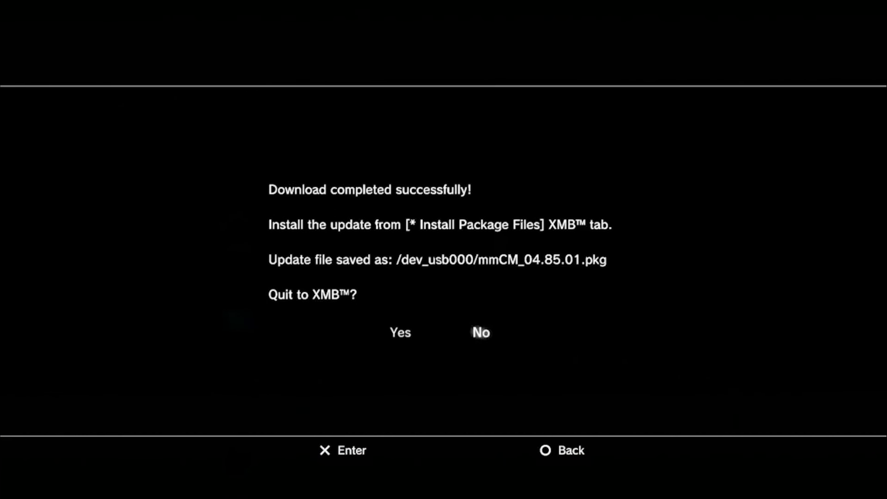
pyautogui.press('Return')
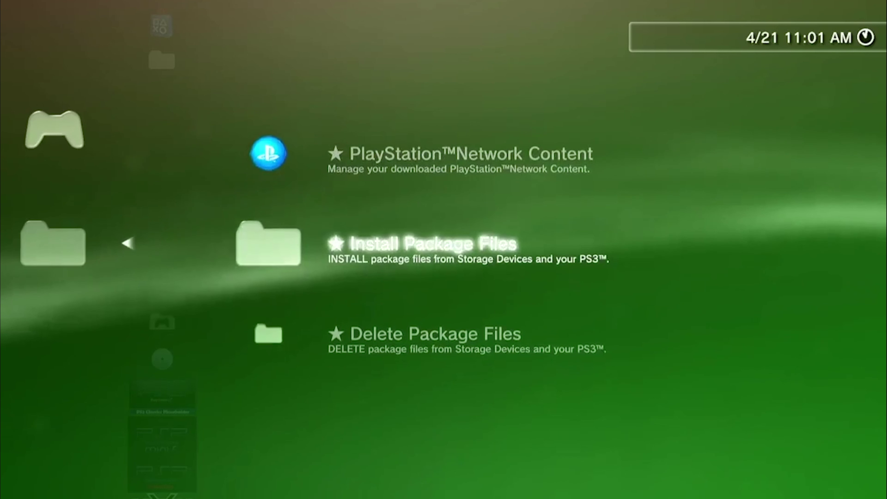
# Install the downloaded multiMAN update package from the storage device through Install Package Files
pyautogui.press('Return')
pyautogui.press('Down')
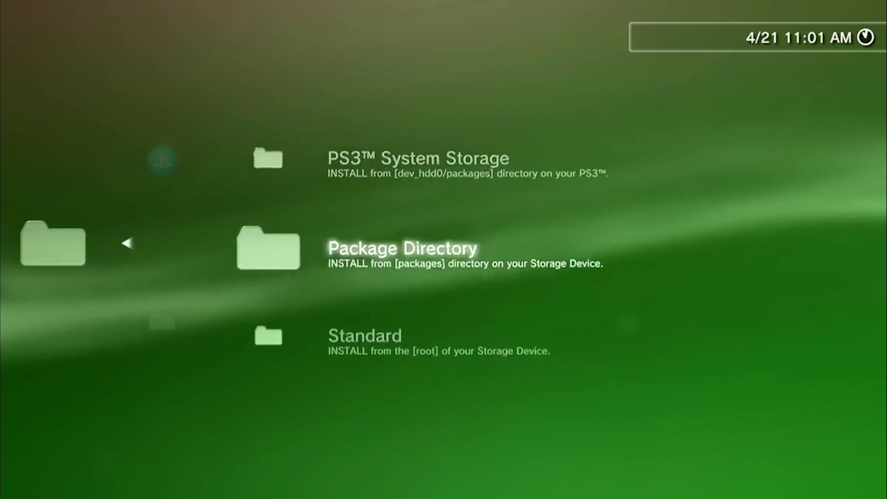
pyautogui.press('Return')
pyautogui.press('Down')
pyautogui.press('Return')
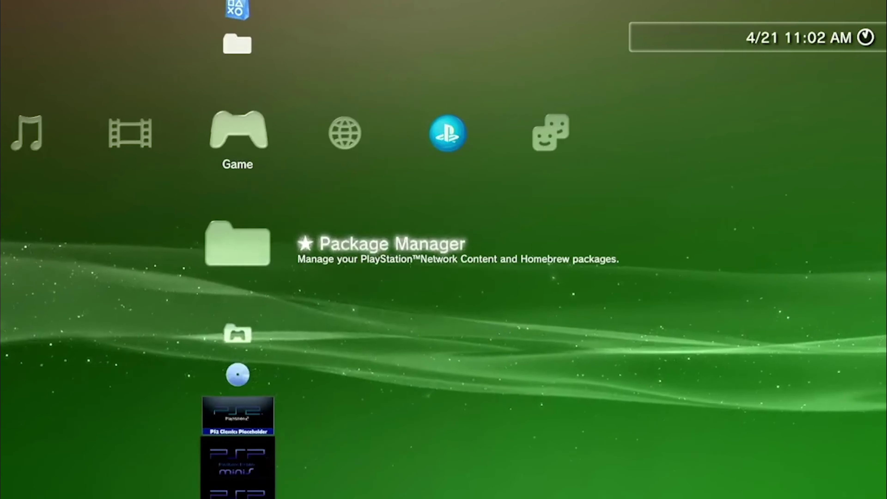
# Launch multiMAN from the Game category and check for a newer version
pyautogui.press('Down')
pyautogui.press('Down')
pyautogui.press('Down')
pyautogui.press('Down')
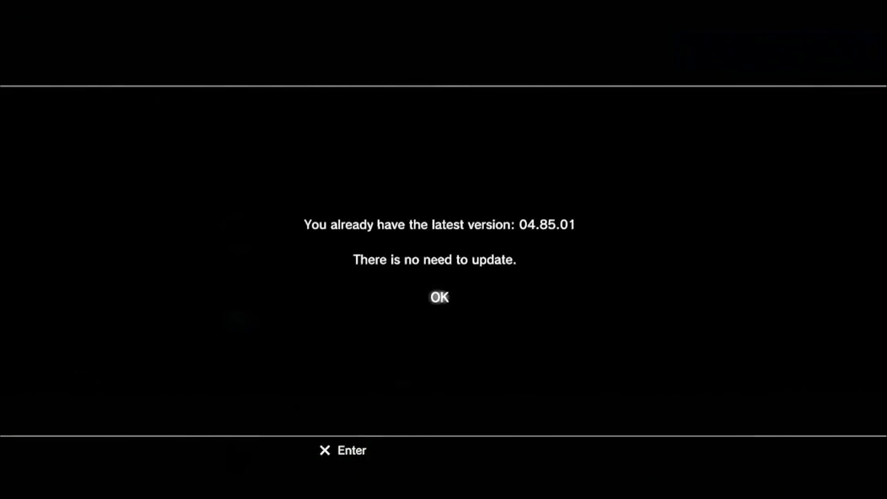
pyautogui.press('Return')
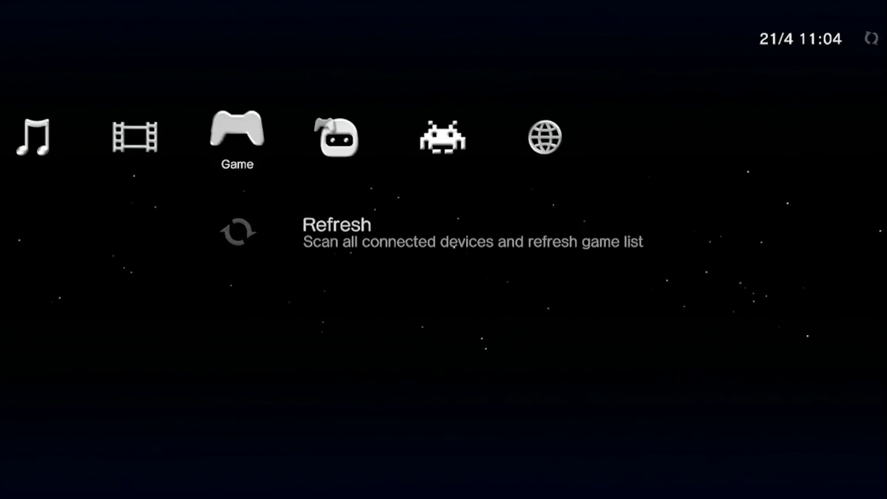
# Refresh multiMAN's game list, highlight Call of Duty: Black Ops II, and leave multiMAN
pyautogui.press('v')
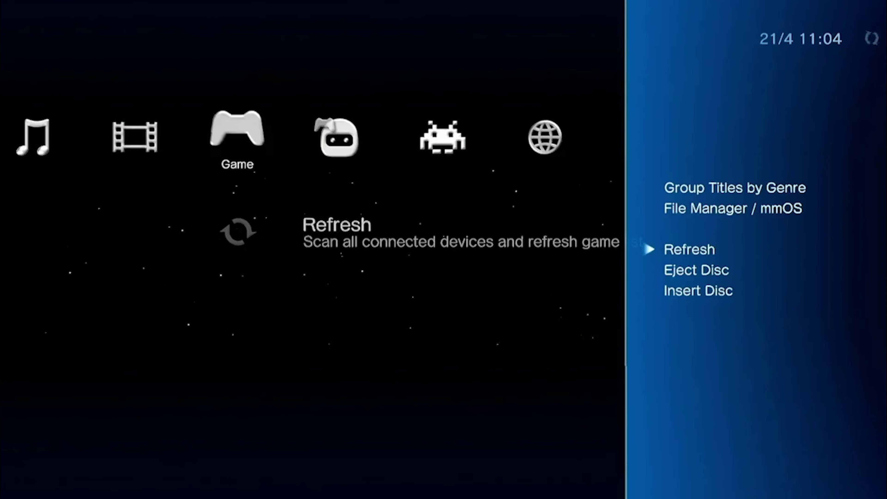
pyautogui.press('Return')
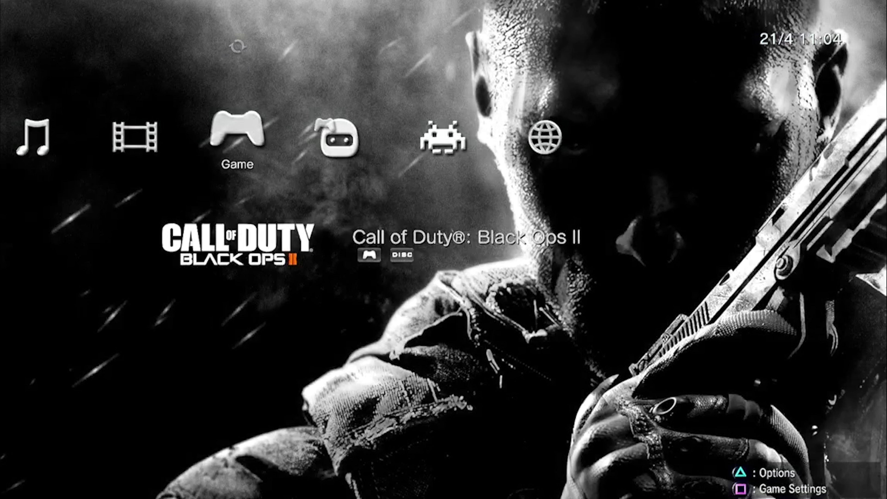
pyautogui.press('Up')
pyautogui.press('Down')
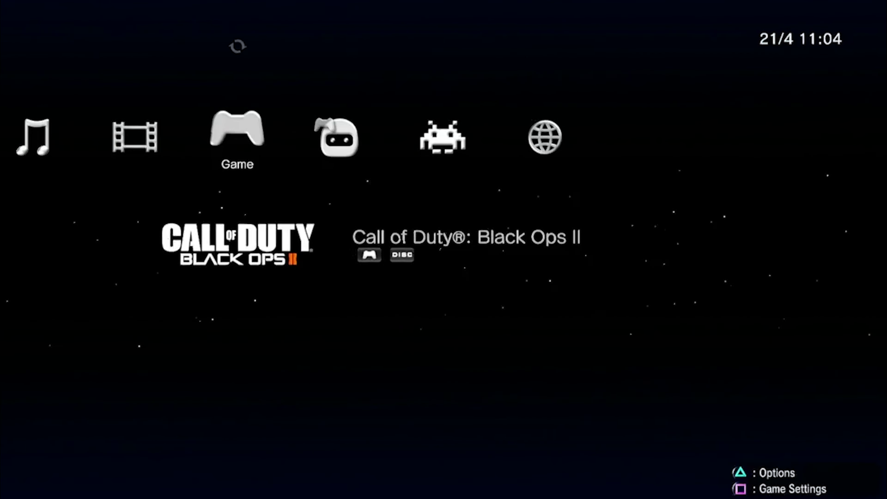
pyautogui.press('Escape')
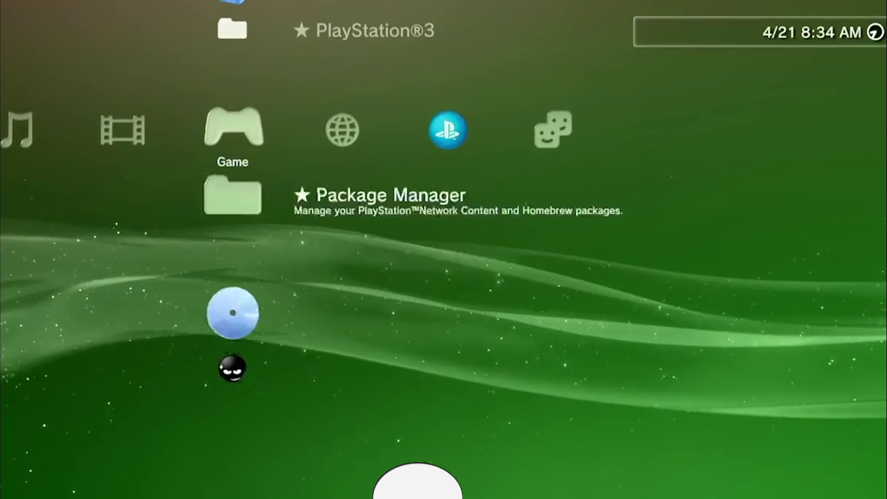
# Find the webMAN Games folder in the XMB's Game category and open it
pyautogui.press('Down')
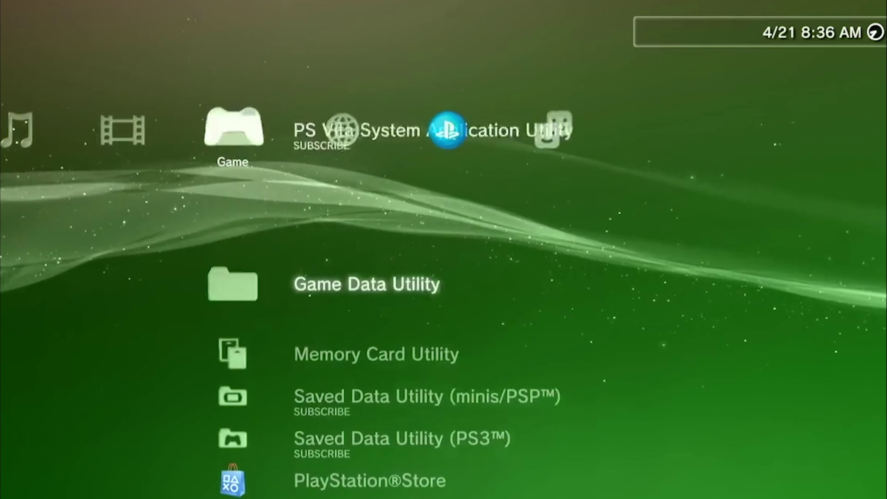
pyautogui.press('Down')
pyautogui.press('Down')
pyautogui.press('Down')
pyautogui.press('Down')
pyautogui.press('Down')
pyautogui.press('Down')
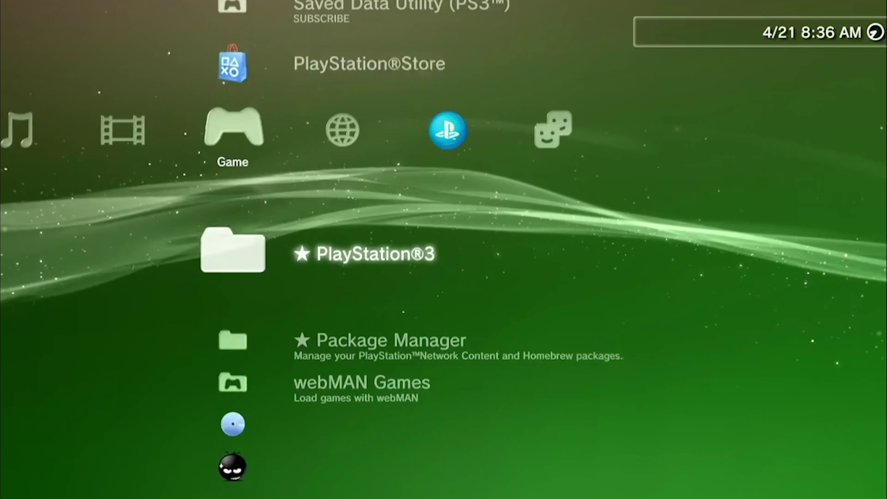
pyautogui.press('Down')
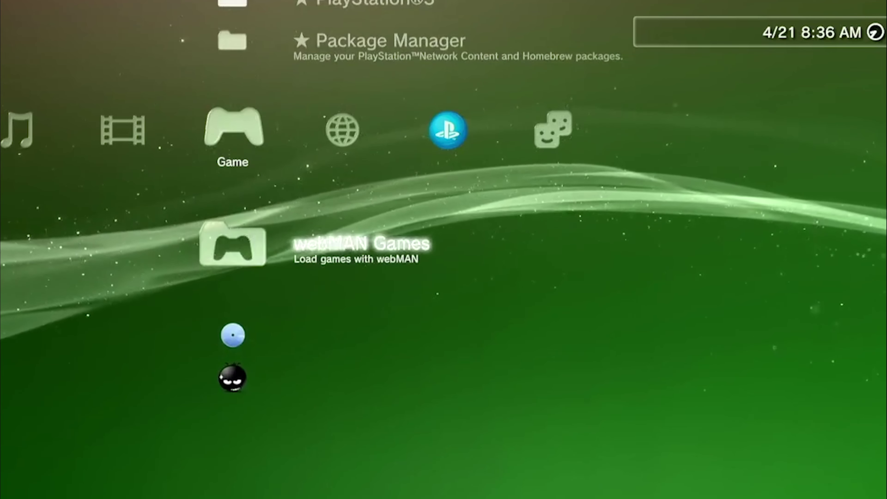
pyautogui.press('Return')
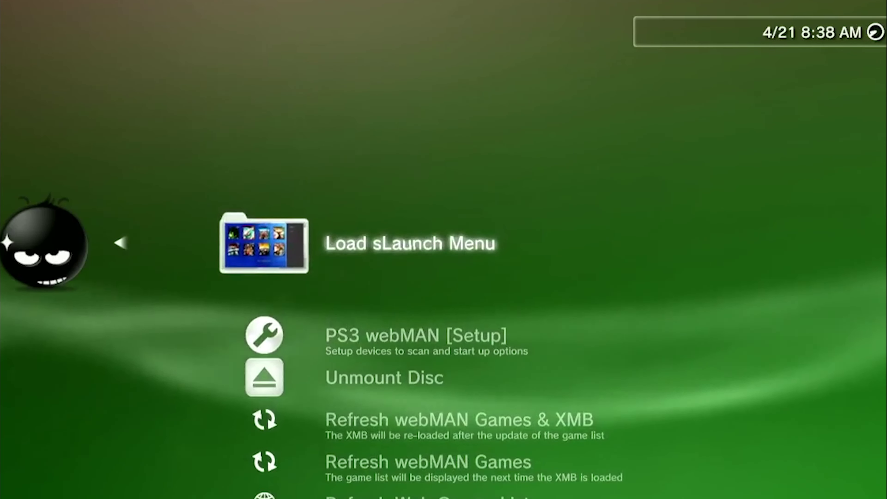
# Check the console's temperatures and fan speed with PS3 webMAN [Temperature] and close the browser page
pyautogui.press('Down')
pyautogui.press('Down')
pyautogui.press('Down')
pyautogui.press('Down')
pyautogui.press('Down')
pyautogui.press('Down')
pyautogui.press('Down')
pyautogui.press('Down')
pyautogui.press('Down')
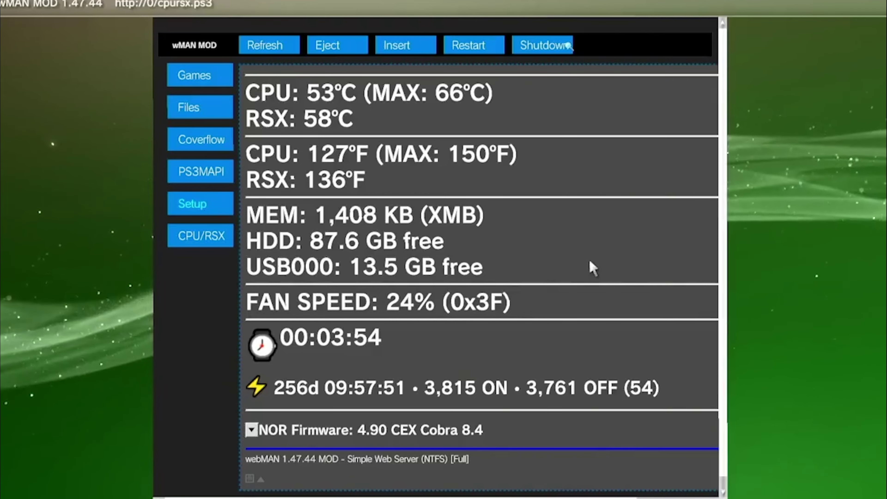
pyautogui.press('Escape')
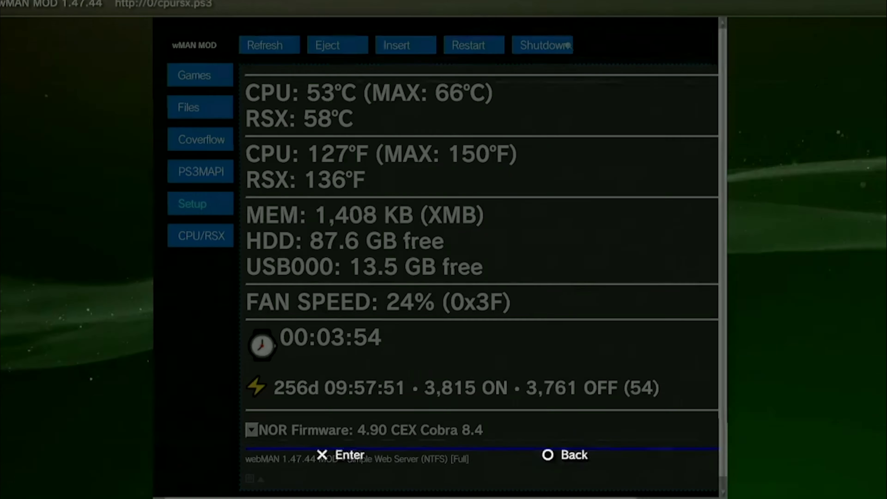
pyautogui.press('Return')
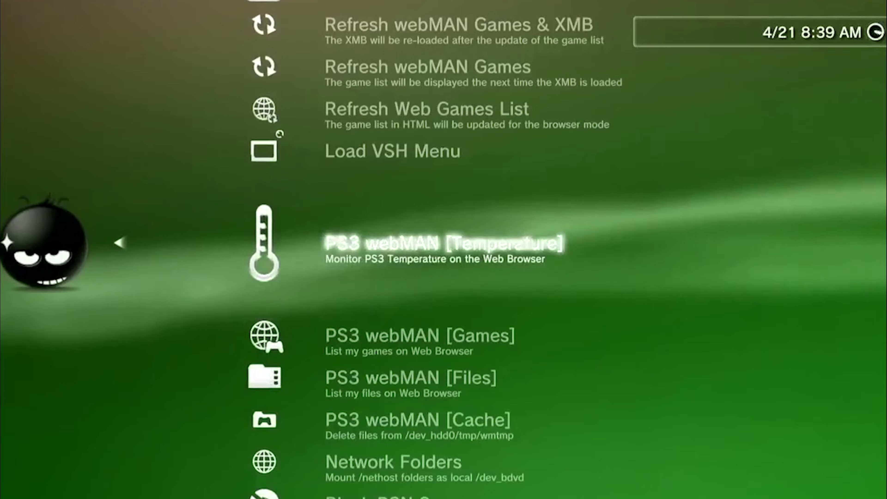
# Highlight the PS3 webMAN [Games] entry in the webMAN menu
pyautogui.press('Down')
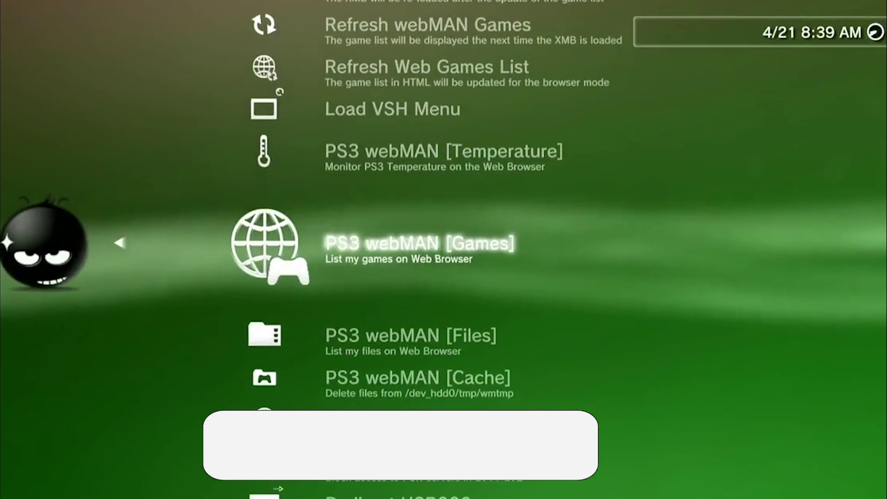